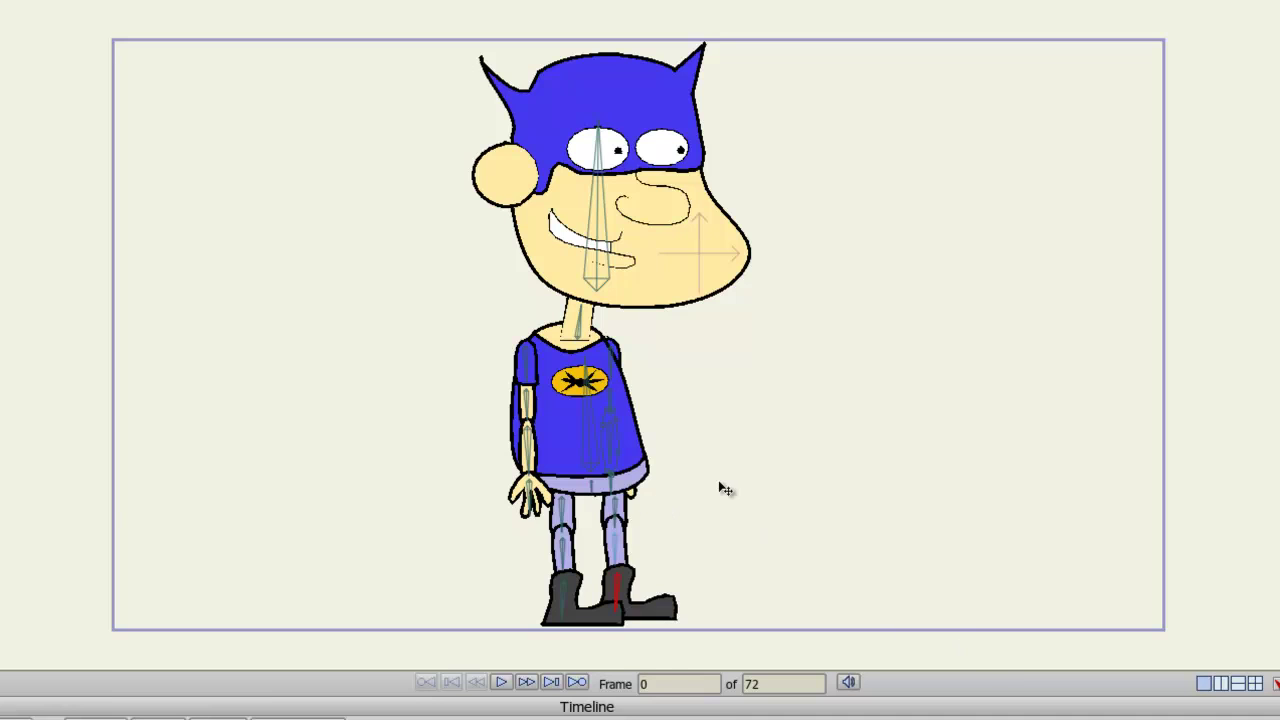
Zoom the canvas in close on the character's arm, torso and limb joints.
scroll(723, 489, up, 5)
scroll(1001, 348, down, 2)
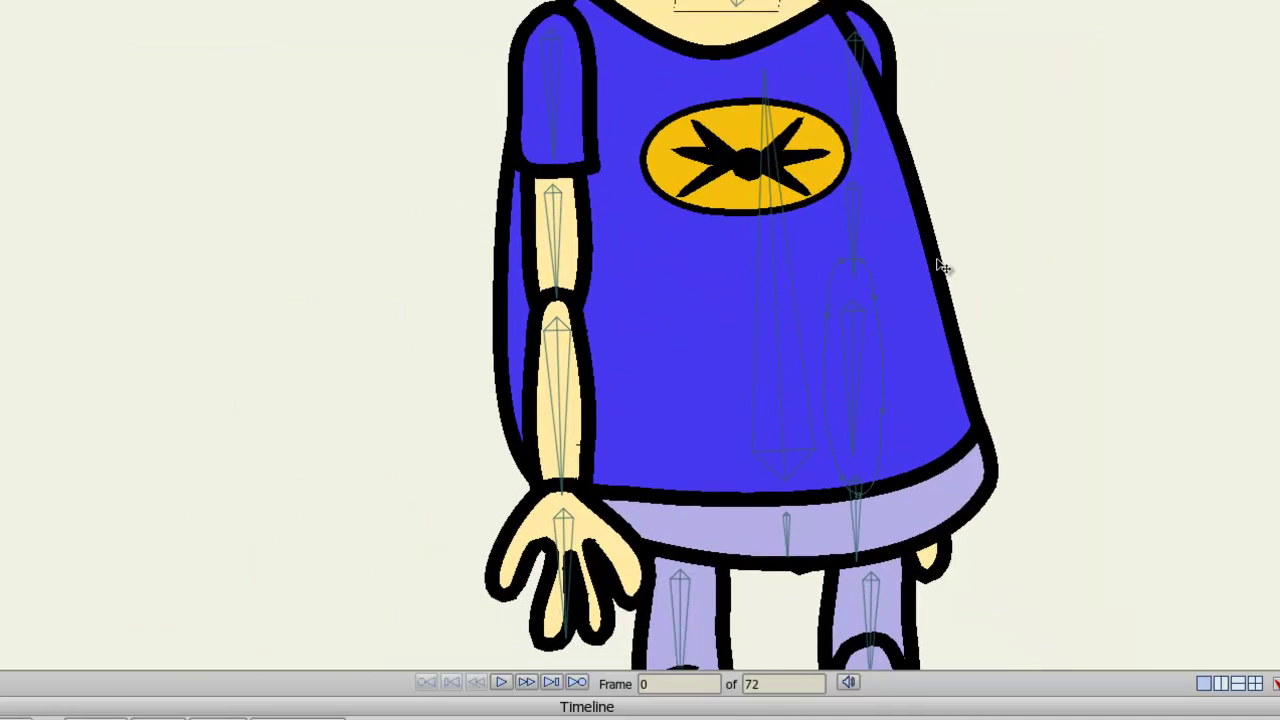
scroll(943, 263, up, 2)
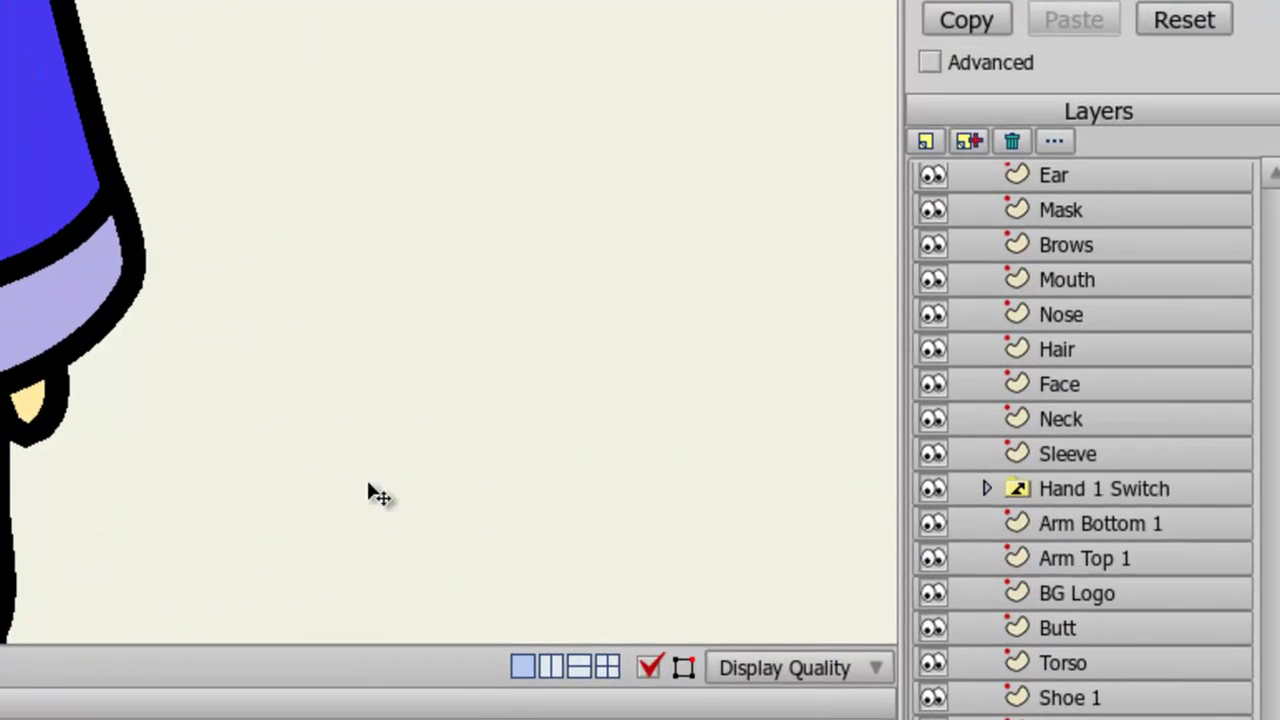
Insert a patch layer above Hand 1 Switch with Arm Bottom 1 as its target, creating 'Arm Bottom 1-Patch'.
click(1092, 496)
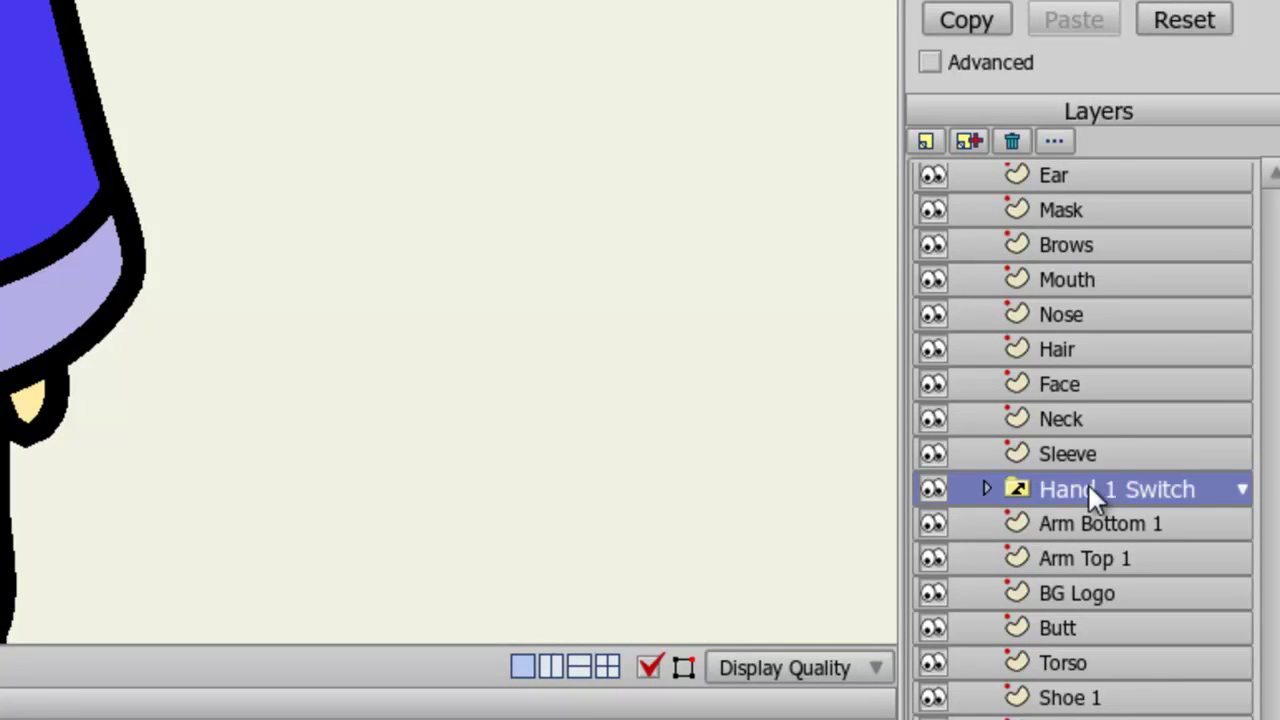
click(926, 141)
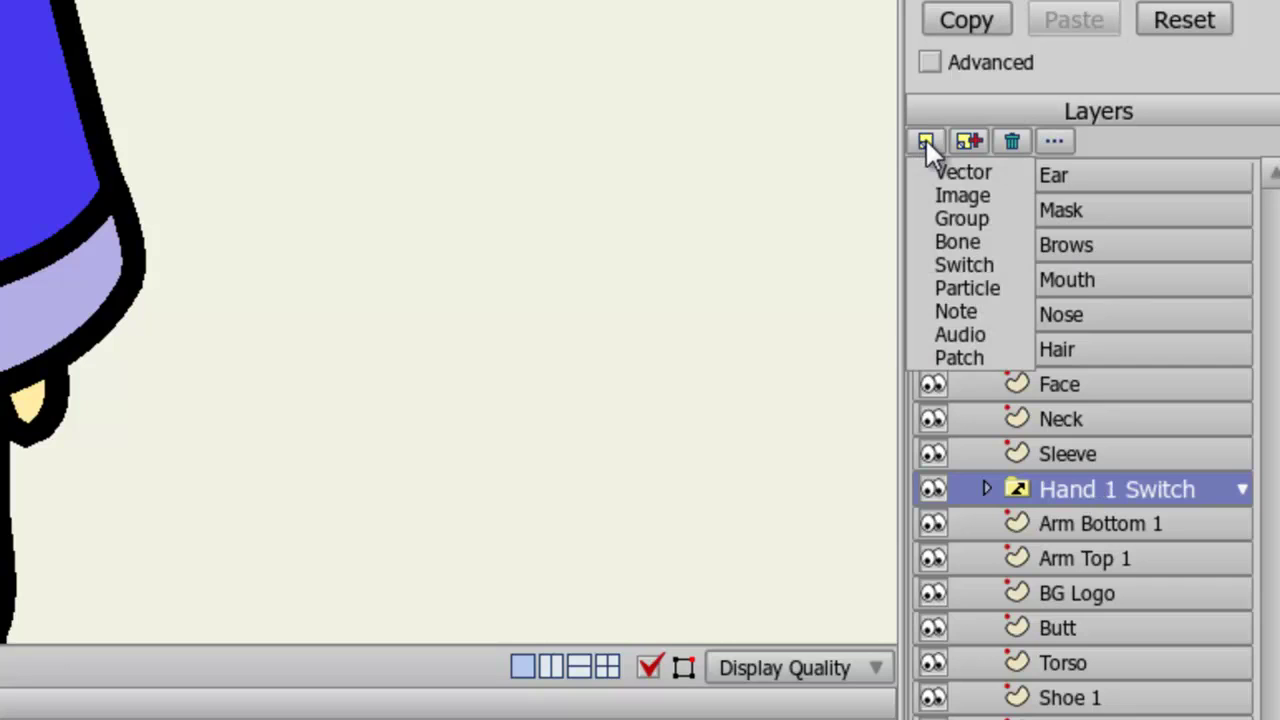
click(958, 358)
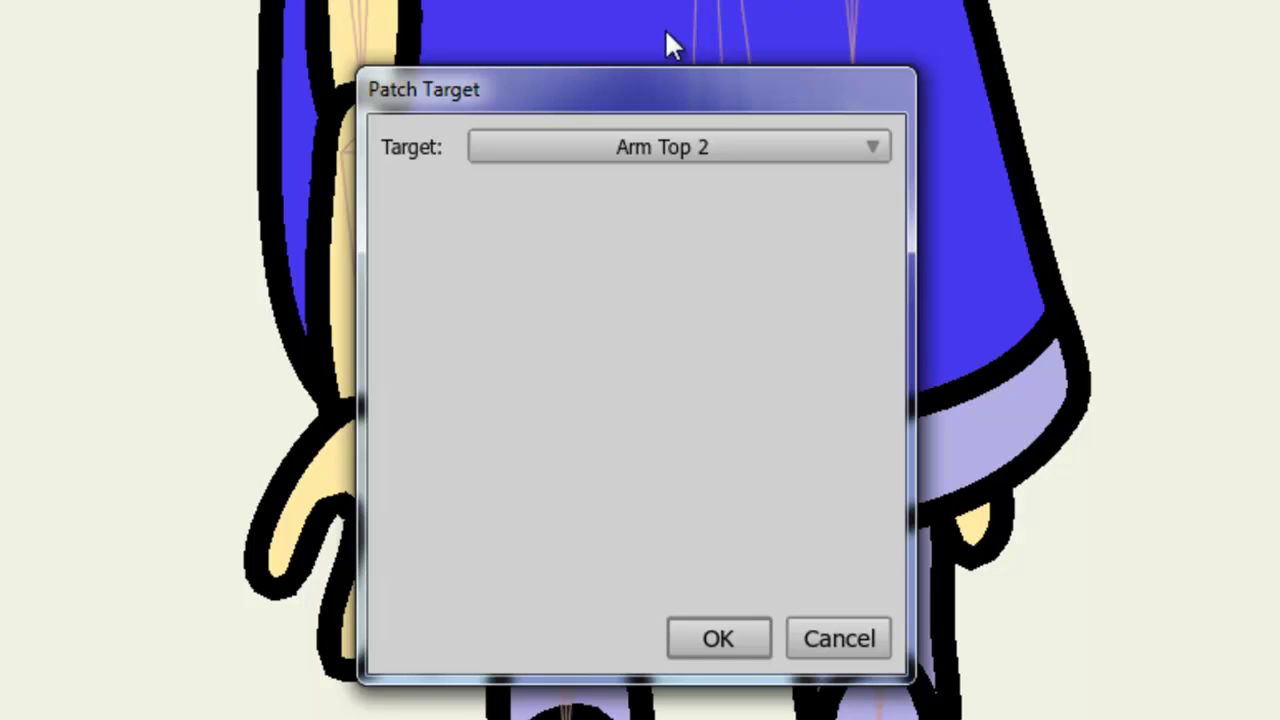
drag(650, 90, 1279, 4)
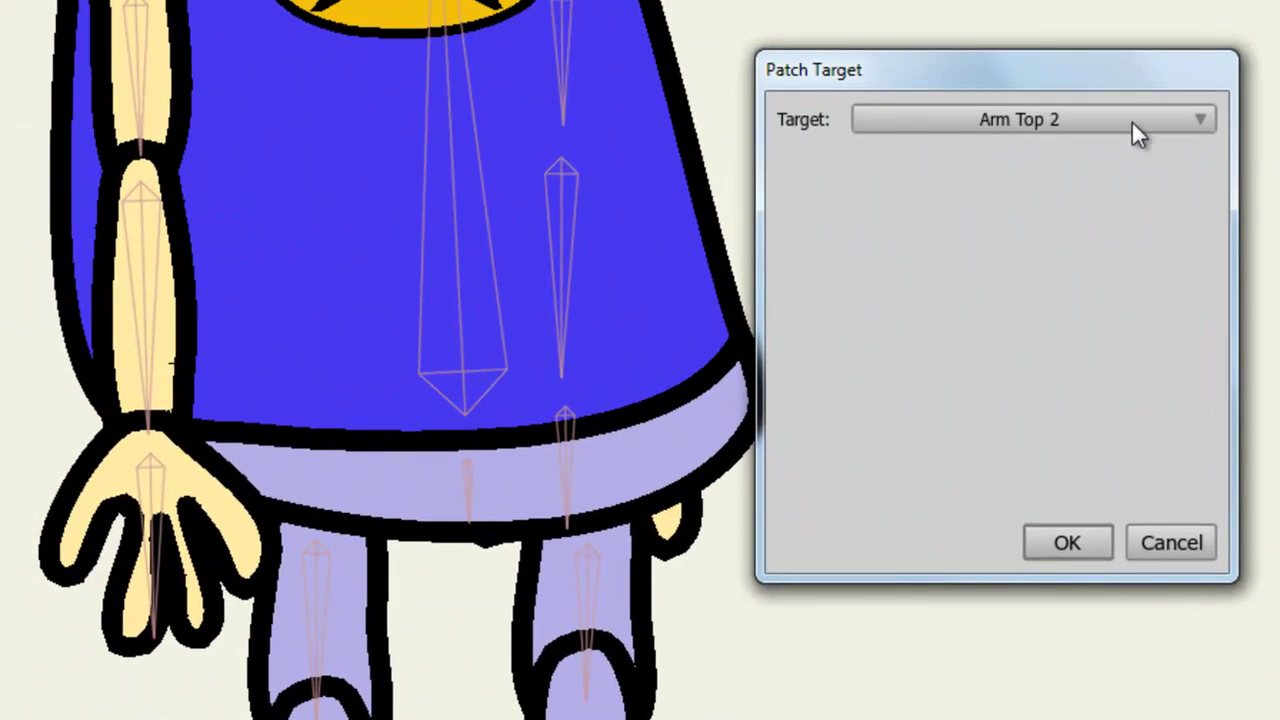
click(1138, 133)
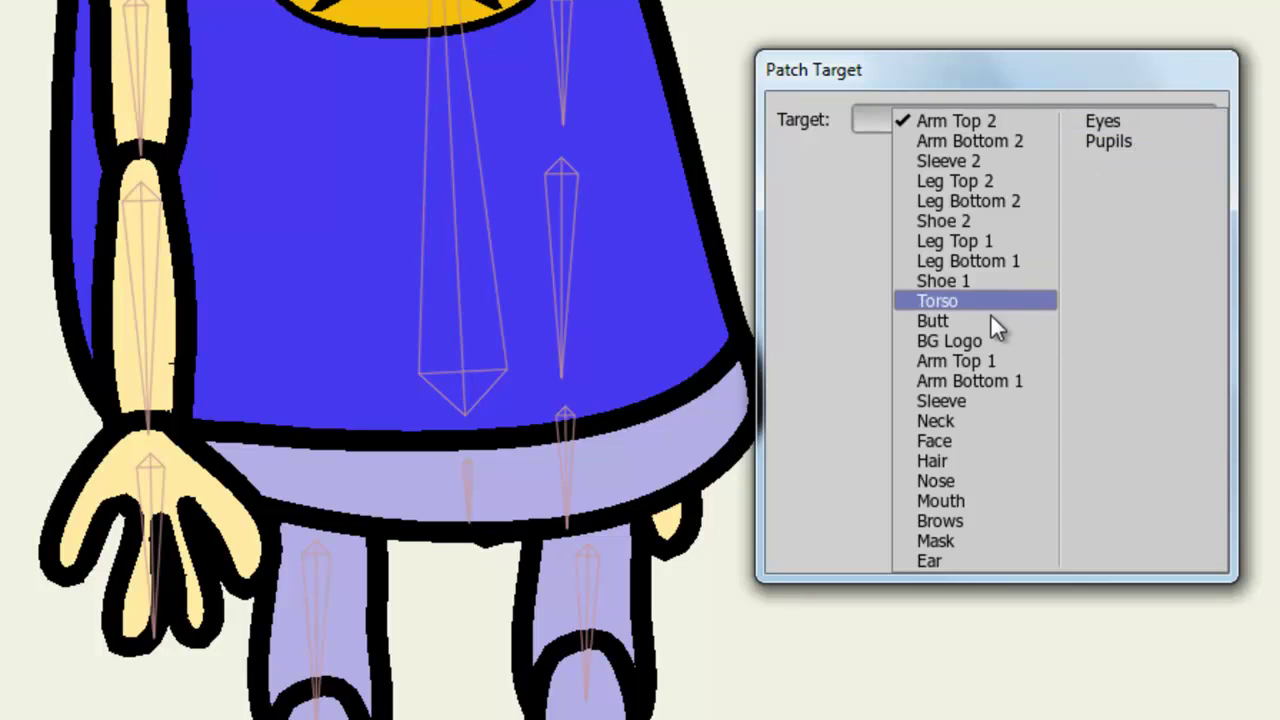
click(970, 381)
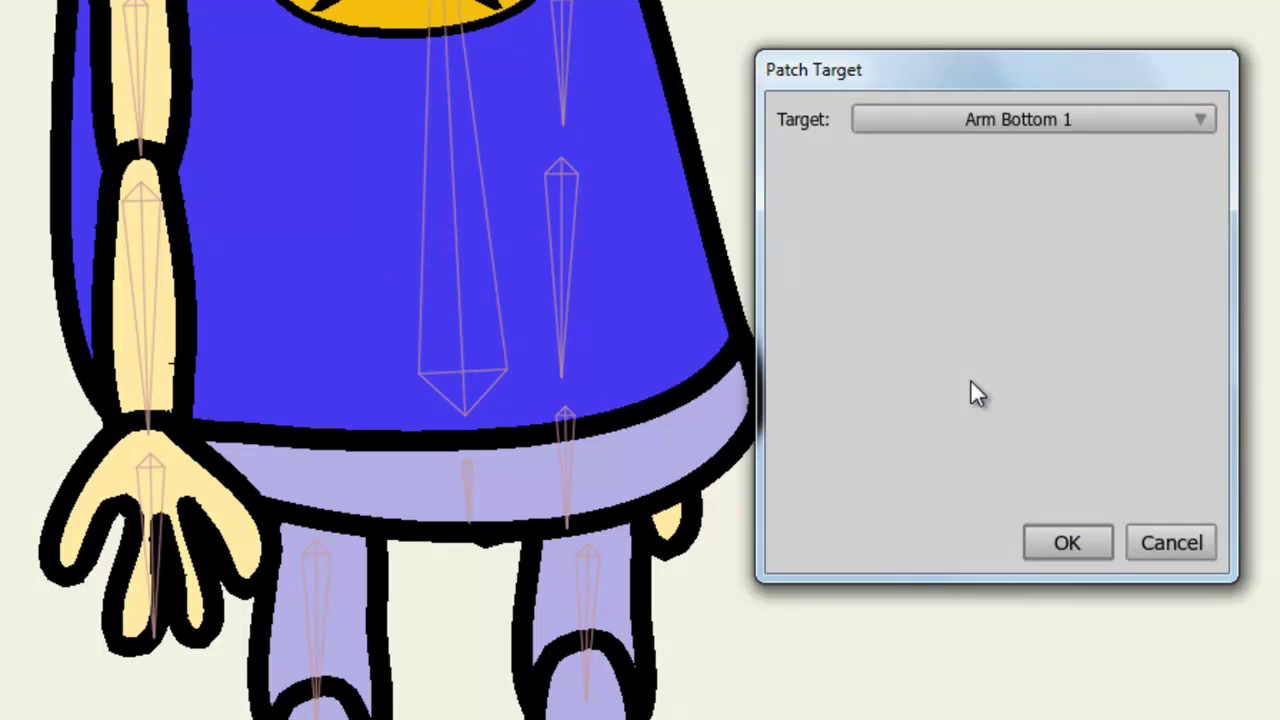
click(1065, 543)
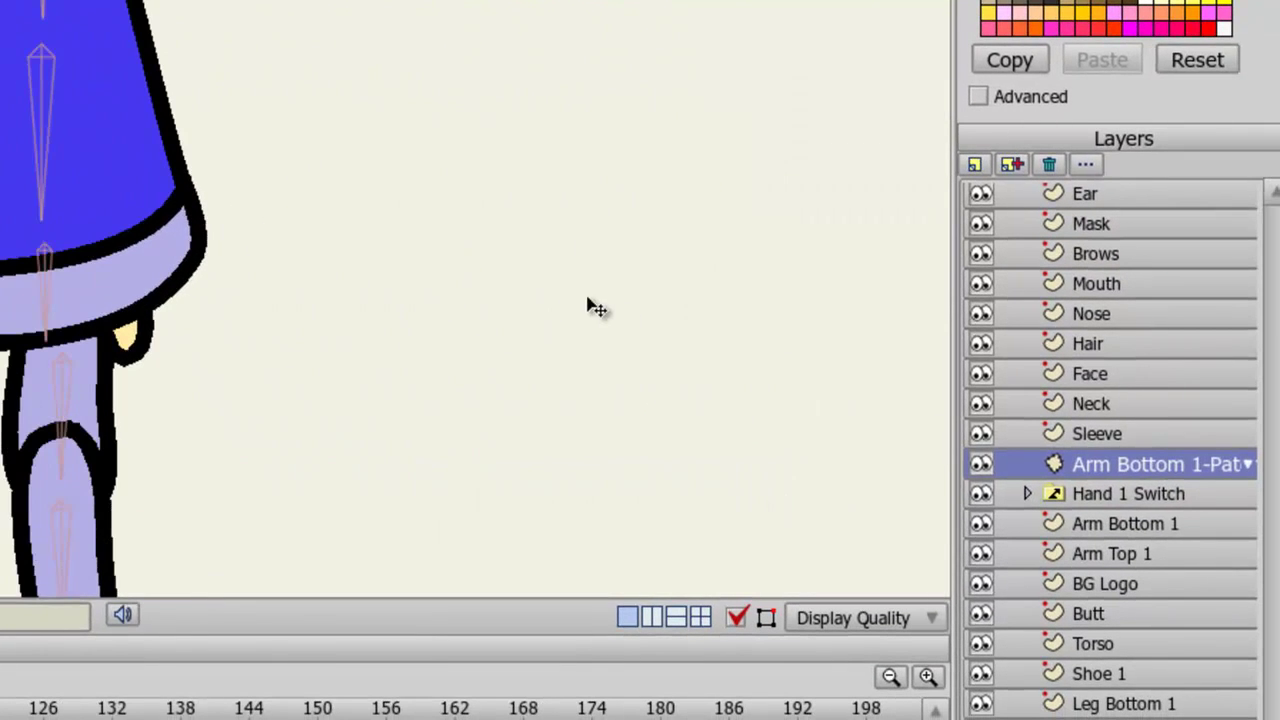
Drag the Arm Bottom 1-Patch circle onto the character's wrist.
drag(566, 214, 449, 349)
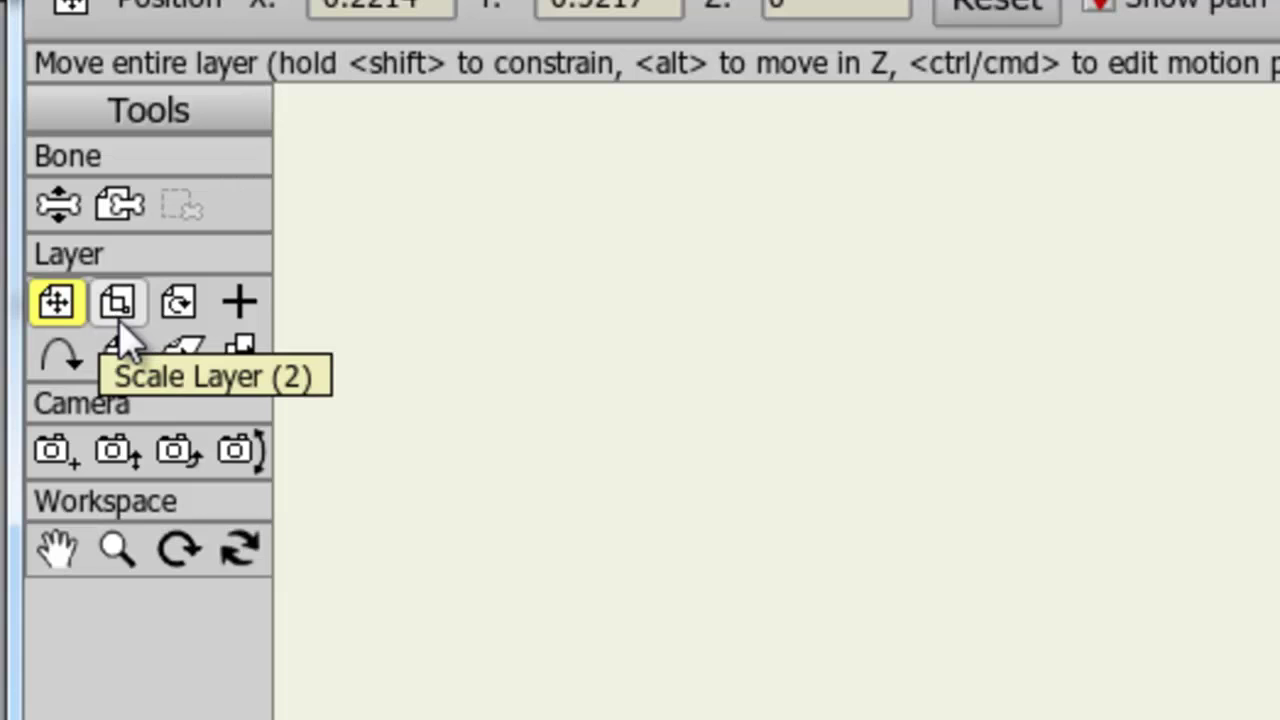
Scale the Arm Bottom 1-Patch circle in from the side and top to cover only the wrist.
click(118, 303)
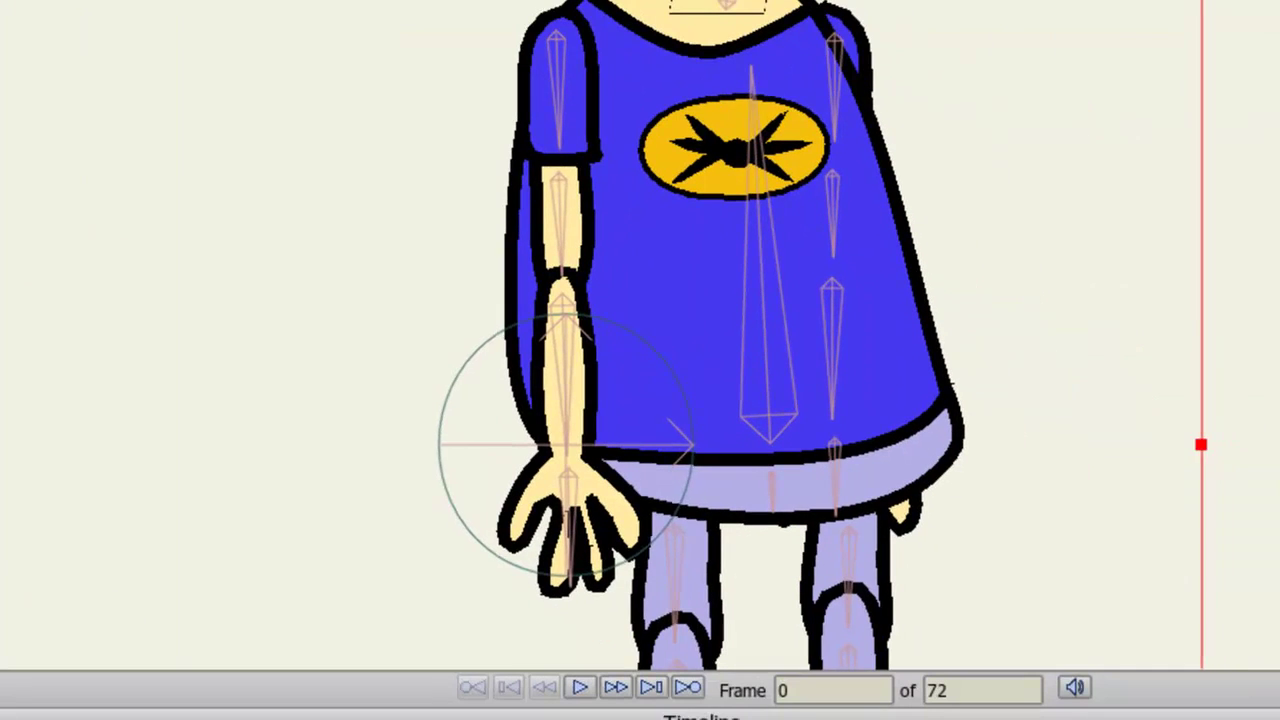
drag(0, 447, 238, 450)
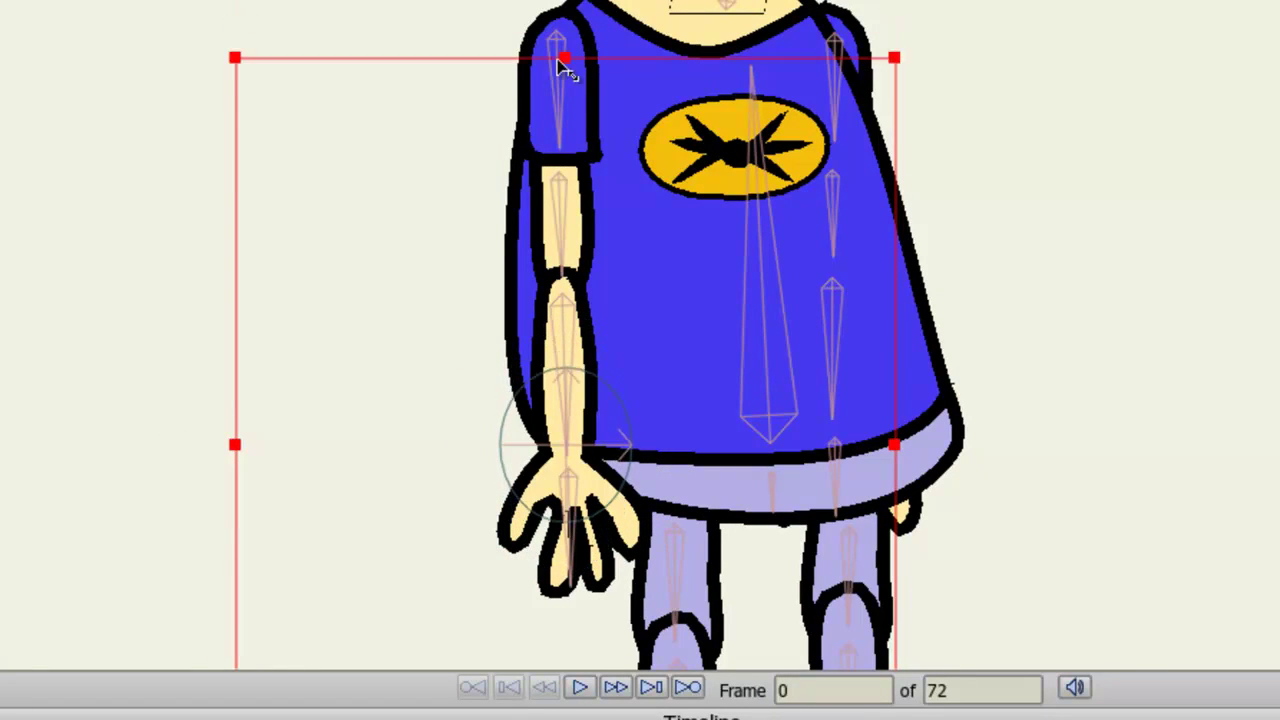
drag(563, 65, 535, 155)
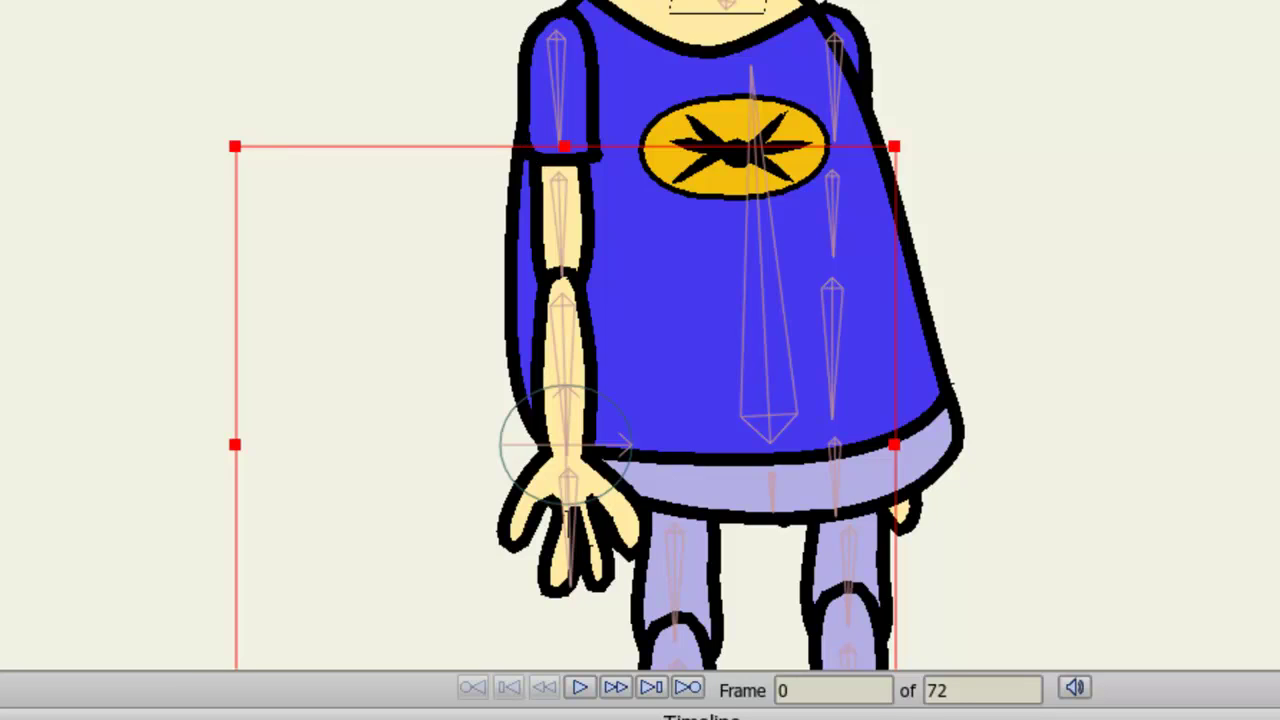
key(Escape)
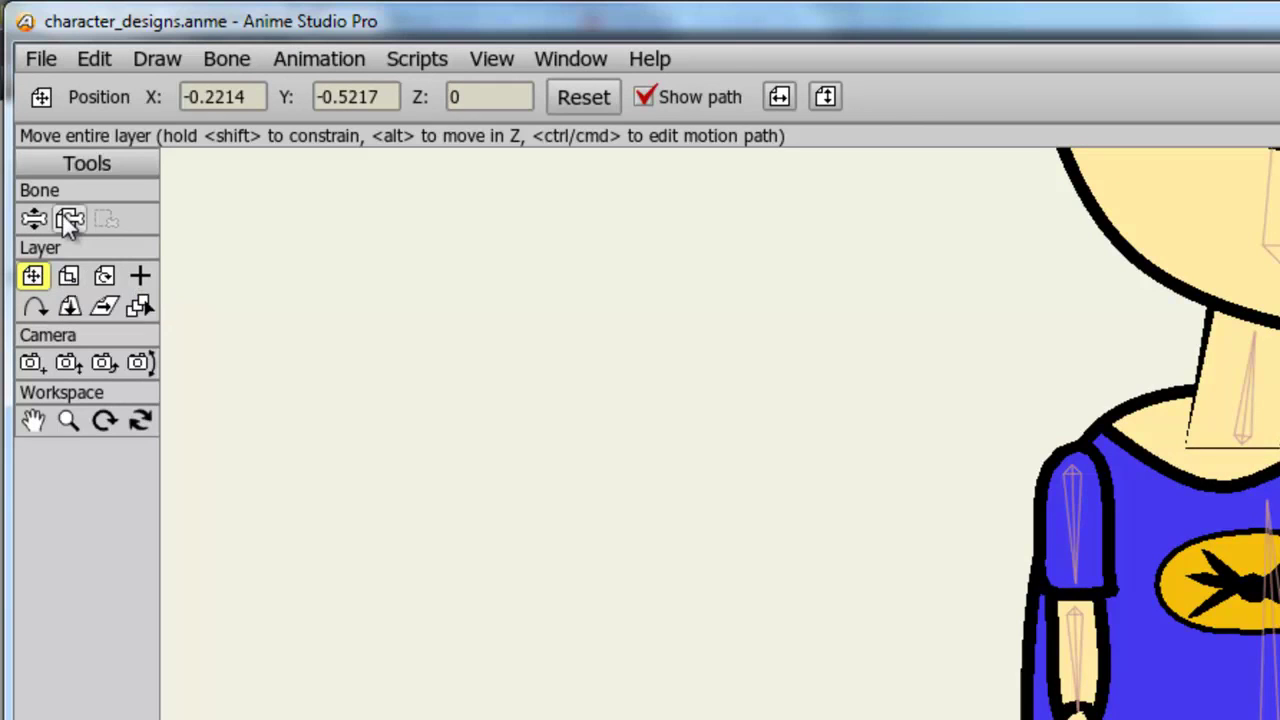
Bind the wrist patch to the forearm bone, then bend the hand bone to test it.
click(66, 220)
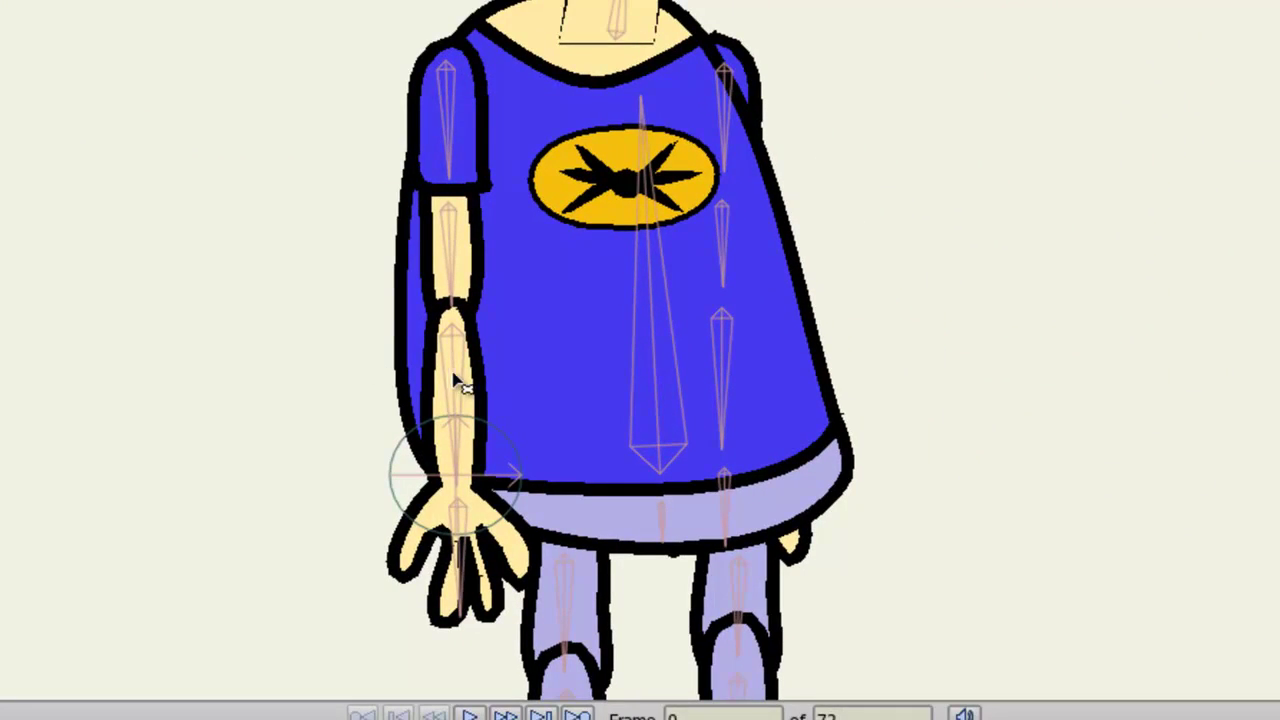
click(462, 382)
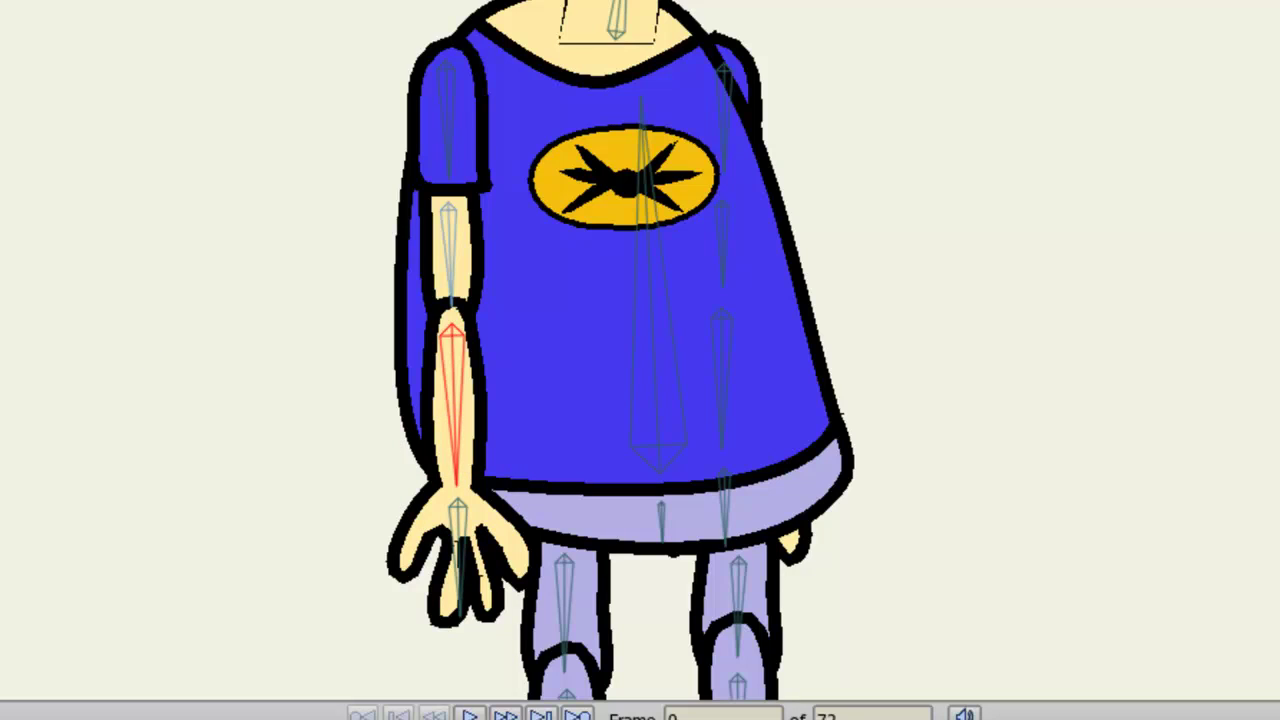
drag(452, 588, 430, 660)
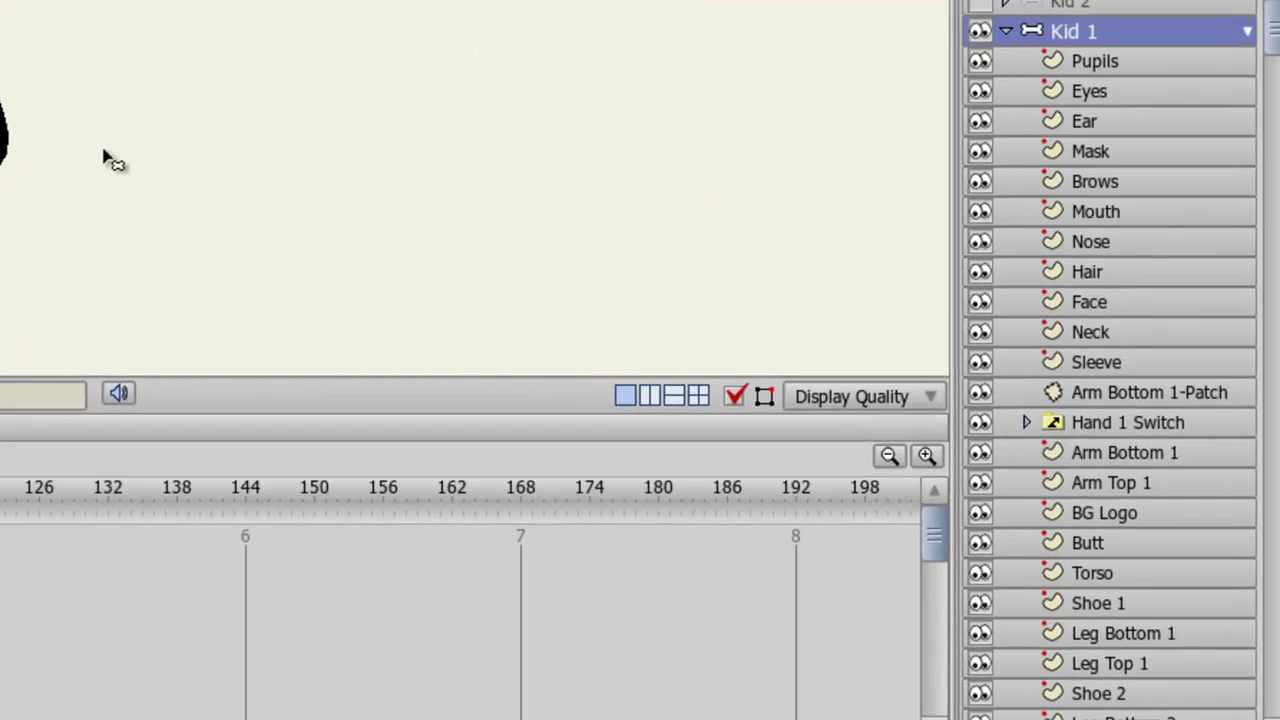
Add an Arm Top 1-Patch layer above Arm Bottom 1, targeting Arm Top 1 to hide the elbow seam.
drag(1272, 35, 1272, 125)
scroll(1180, 475, down, 1)
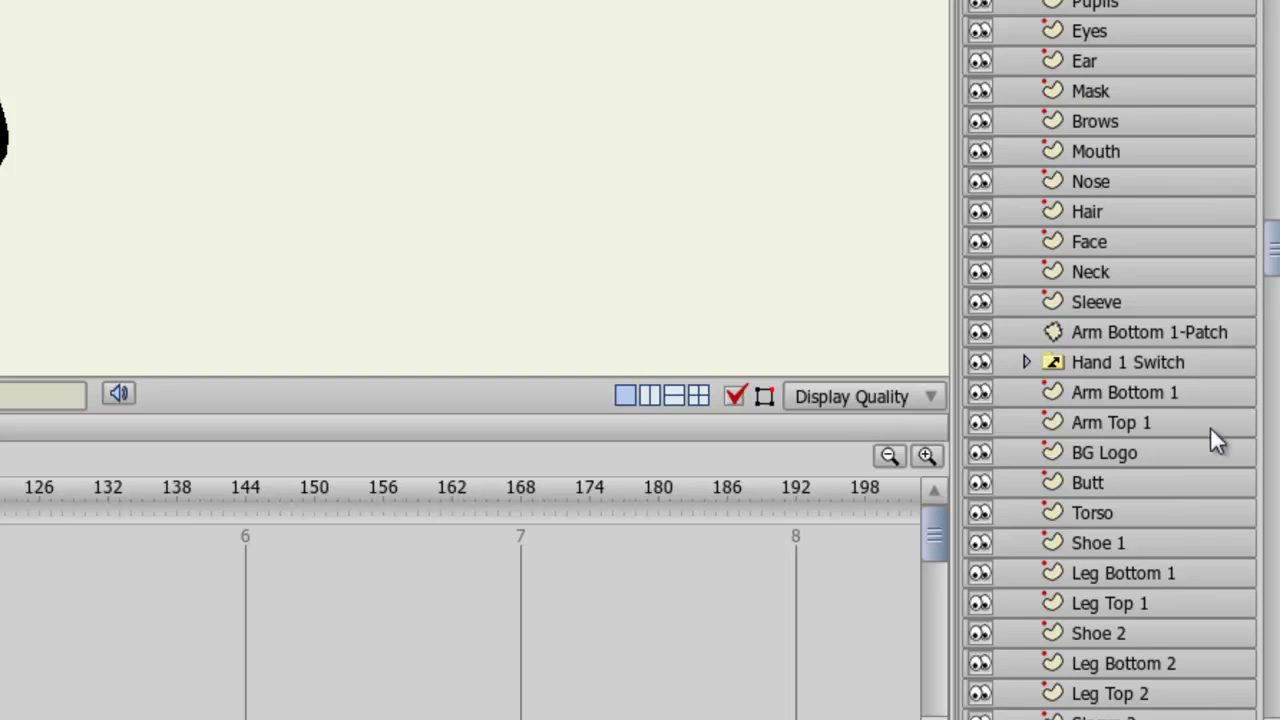
click(1152, 393)
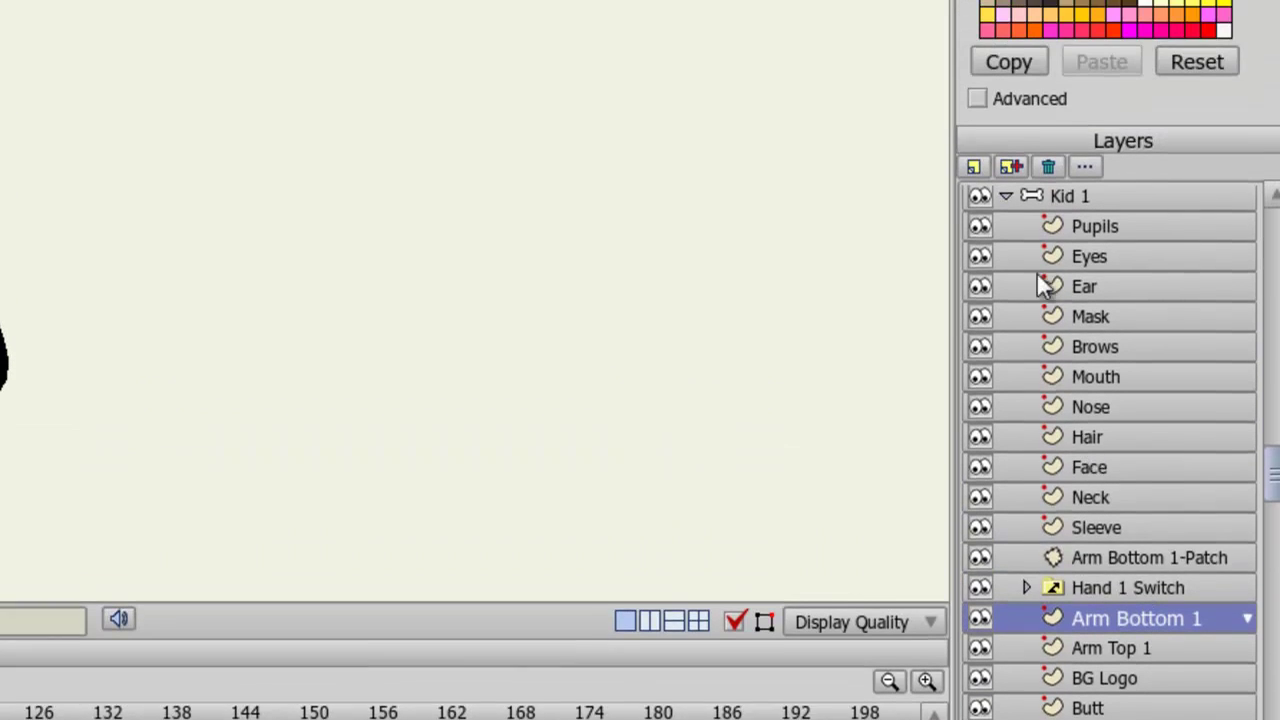
click(970, 178)
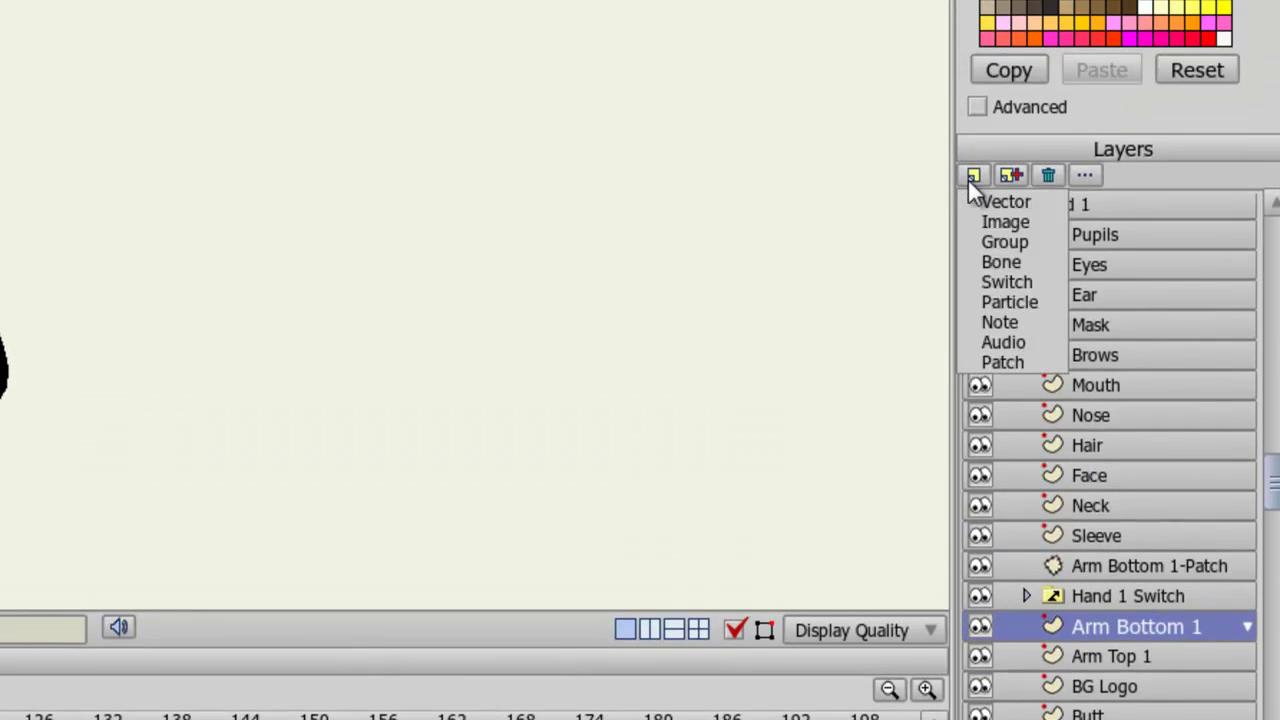
click(1003, 363)
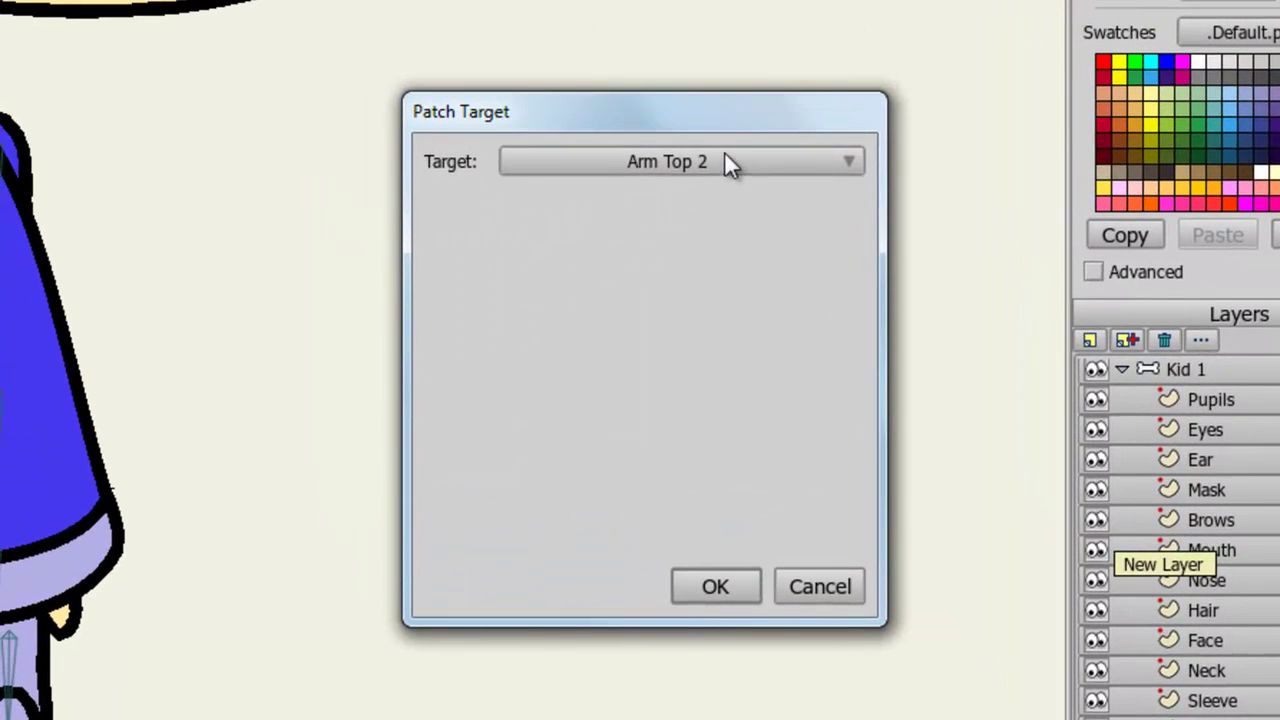
click(725, 155)
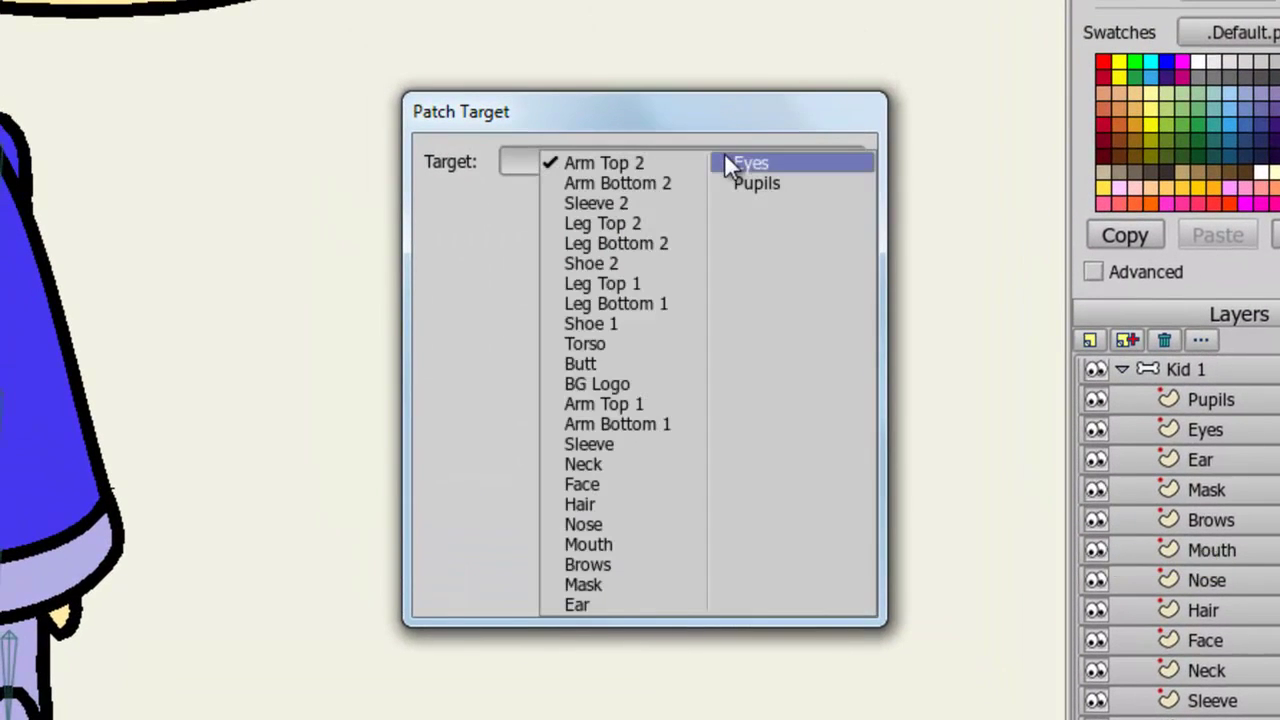
click(629, 410)
click(694, 588)
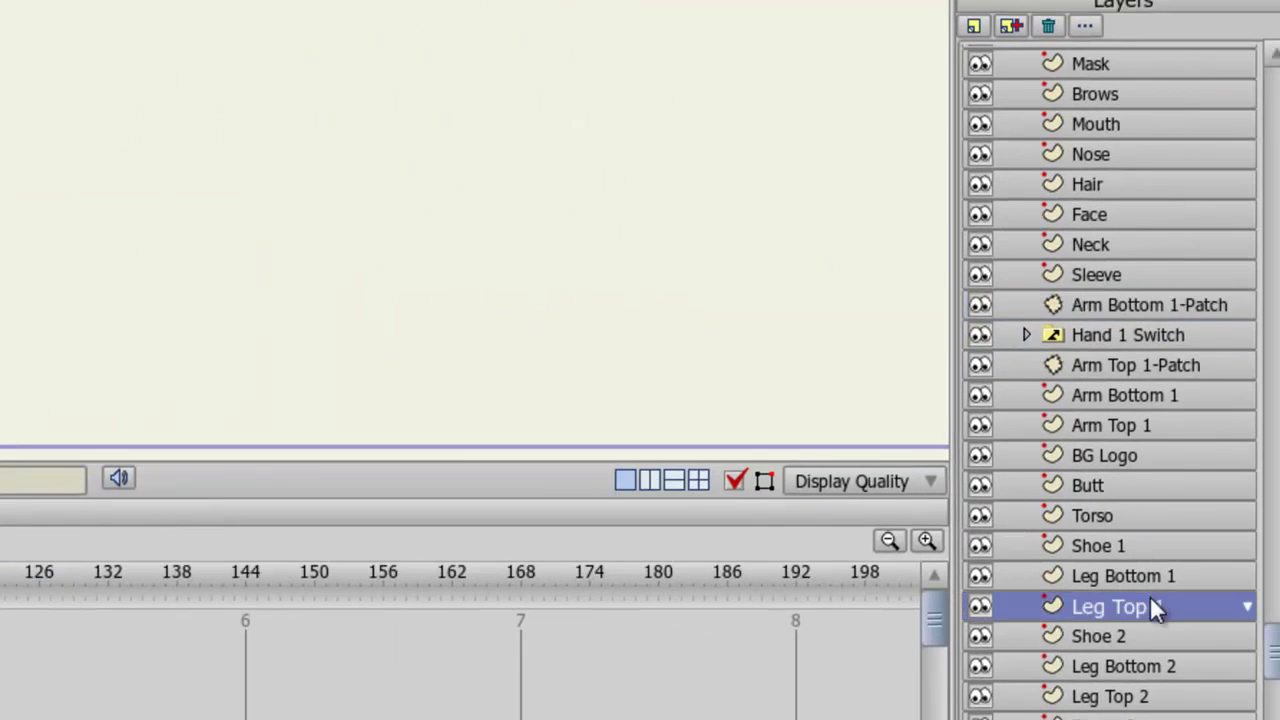
Create a patch layer above Leg Bottom 1 with Torso chosen as its target.
click(1147, 576)
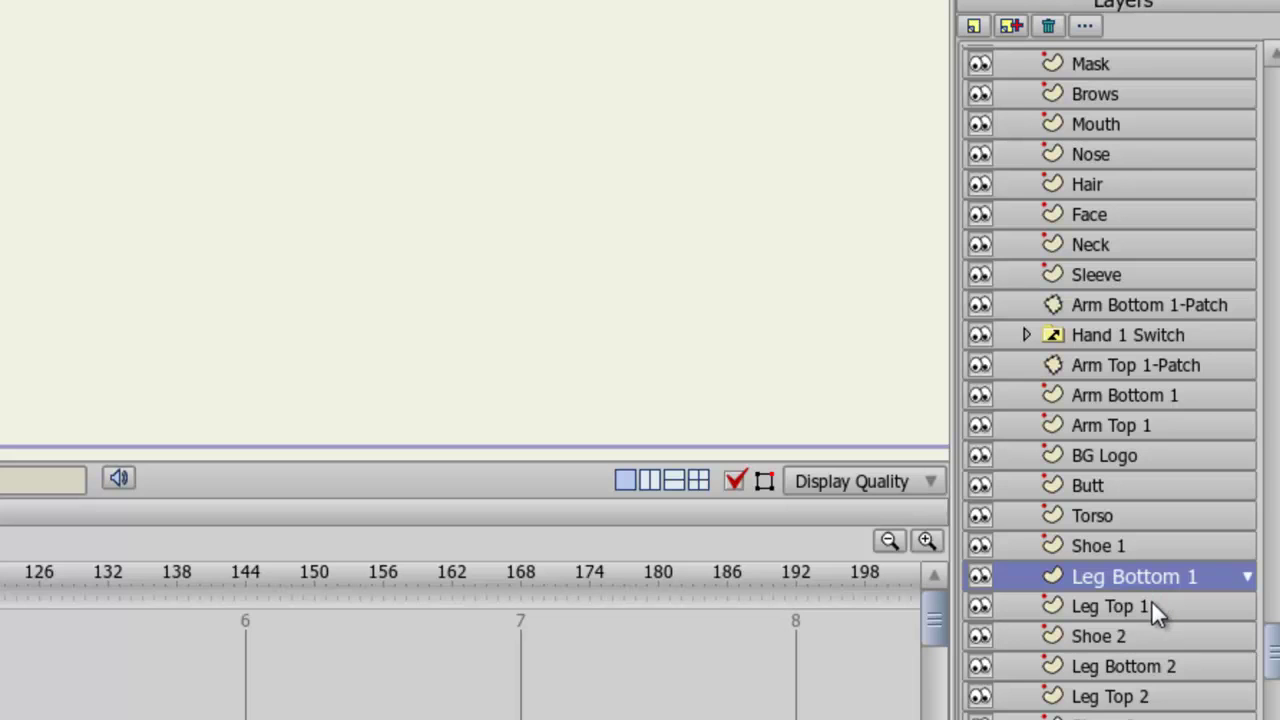
click(976, 30)
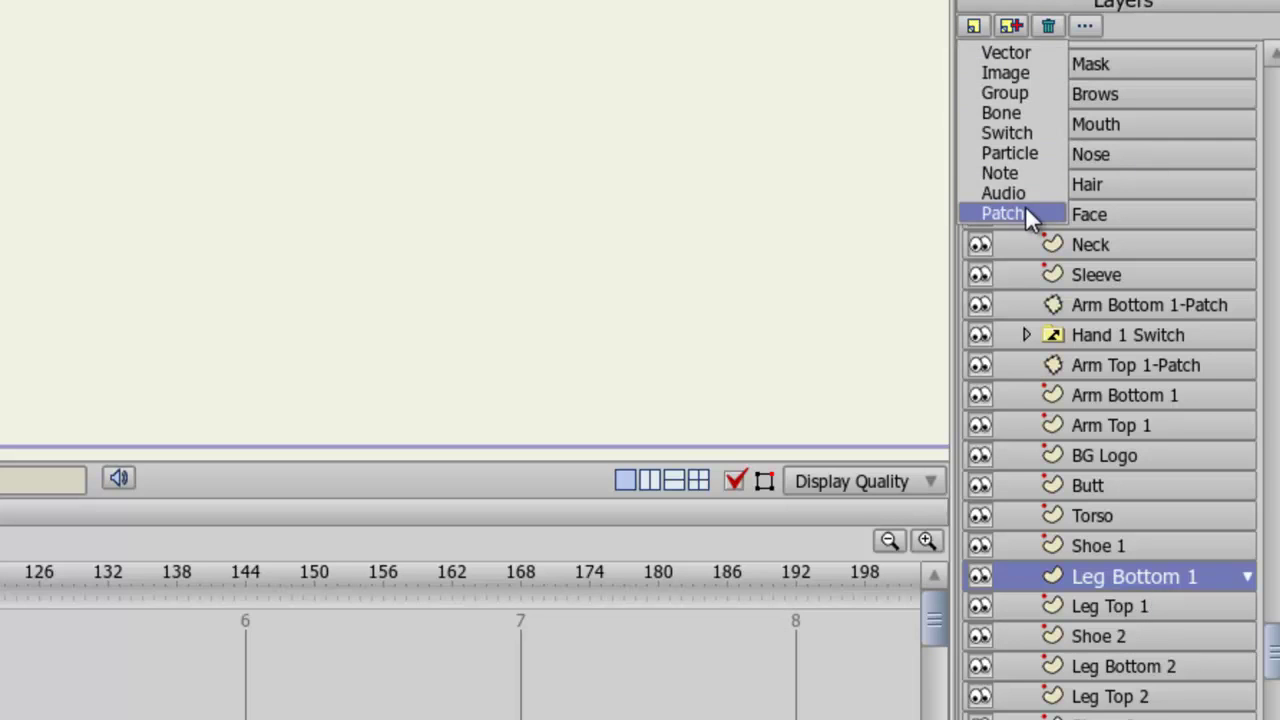
click(998, 212)
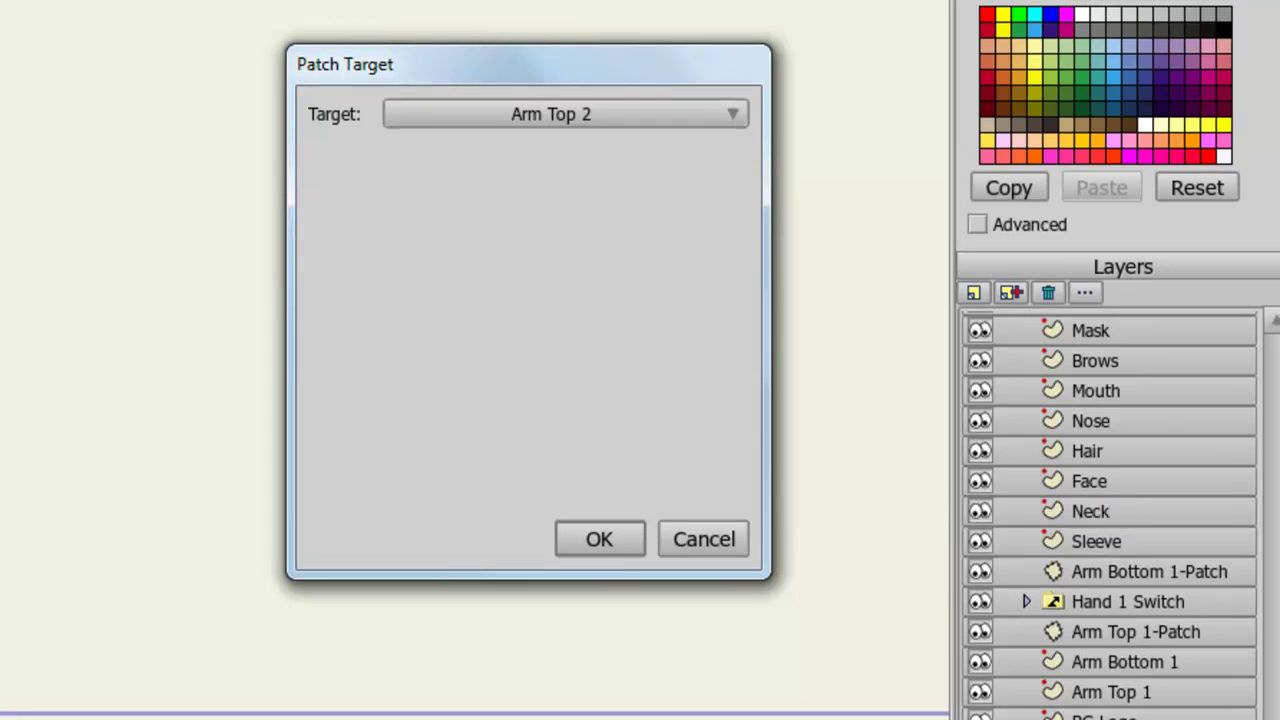
click(619, 112)
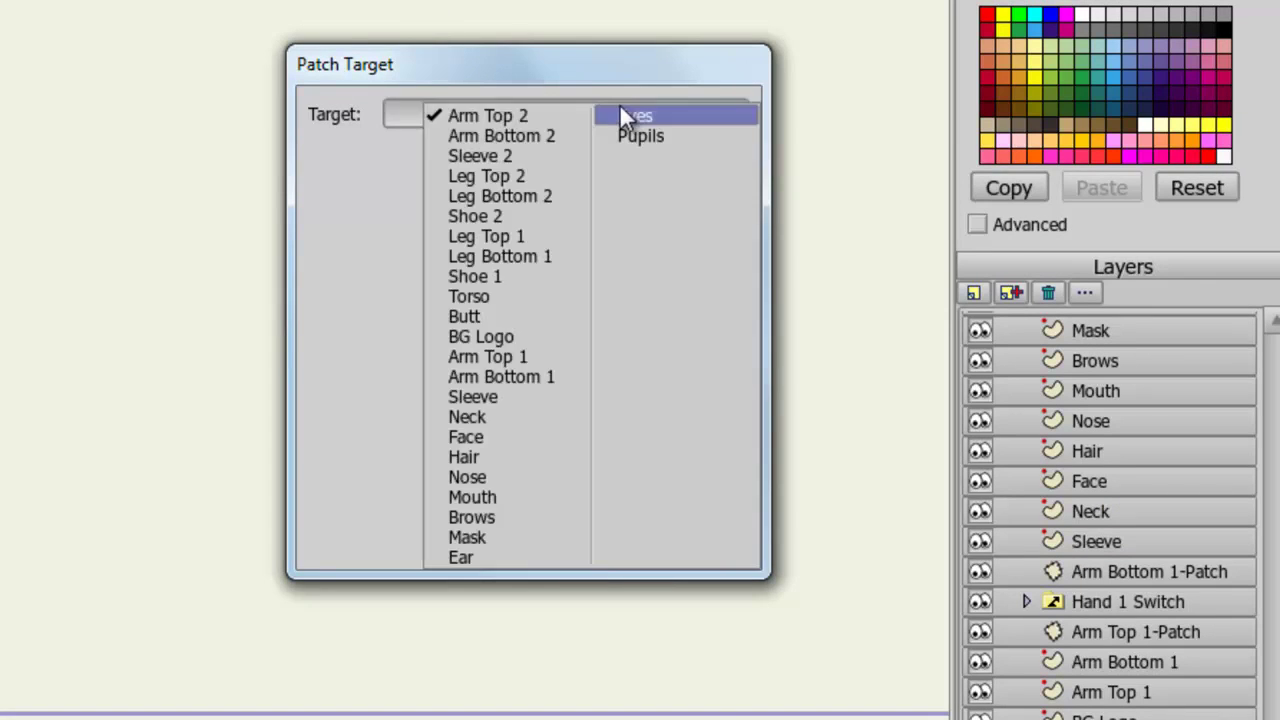
click(478, 298)
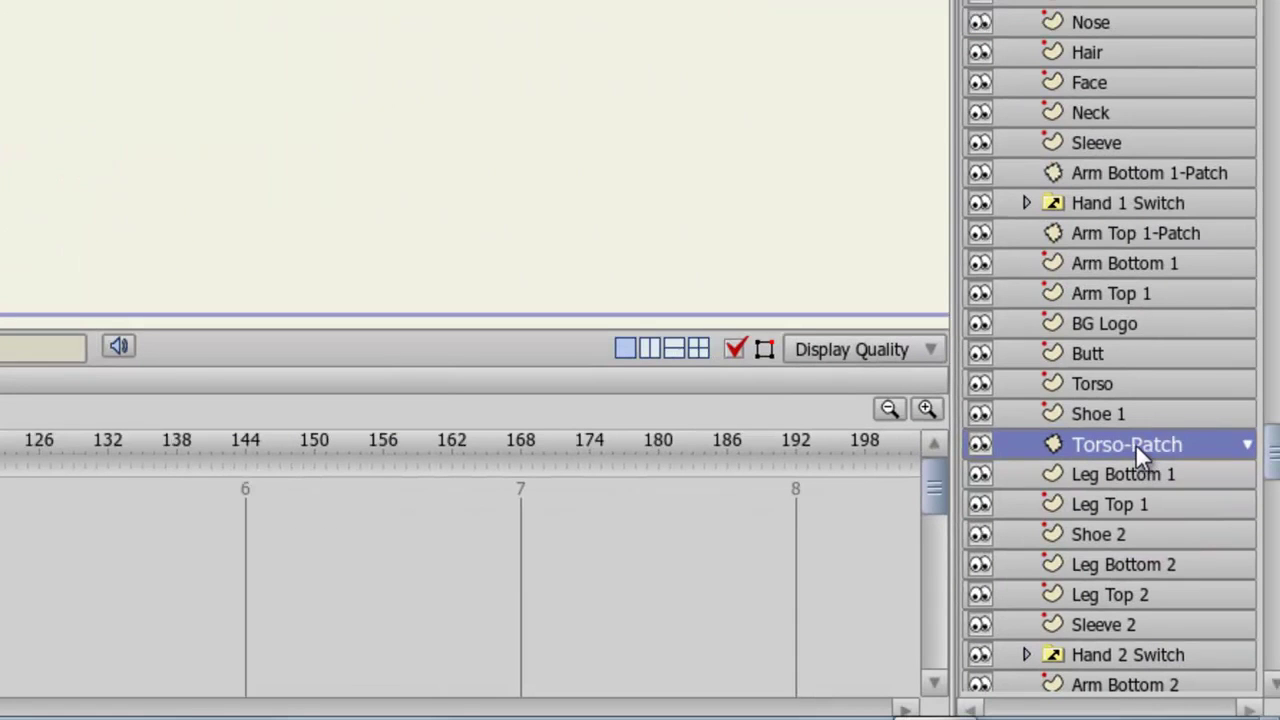
Retarget Torso-Patch to Leg Top 1 in the Patch tab of its Layer Settings.
double_click(1135, 443)
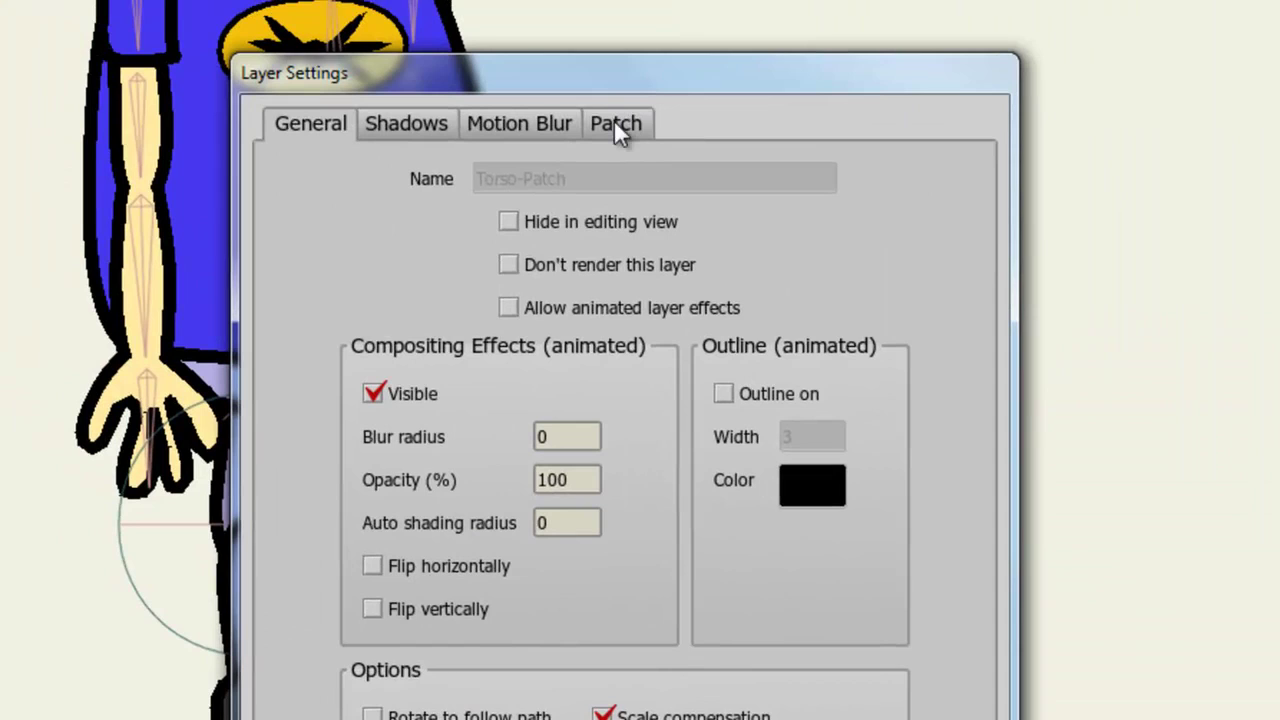
click(616, 124)
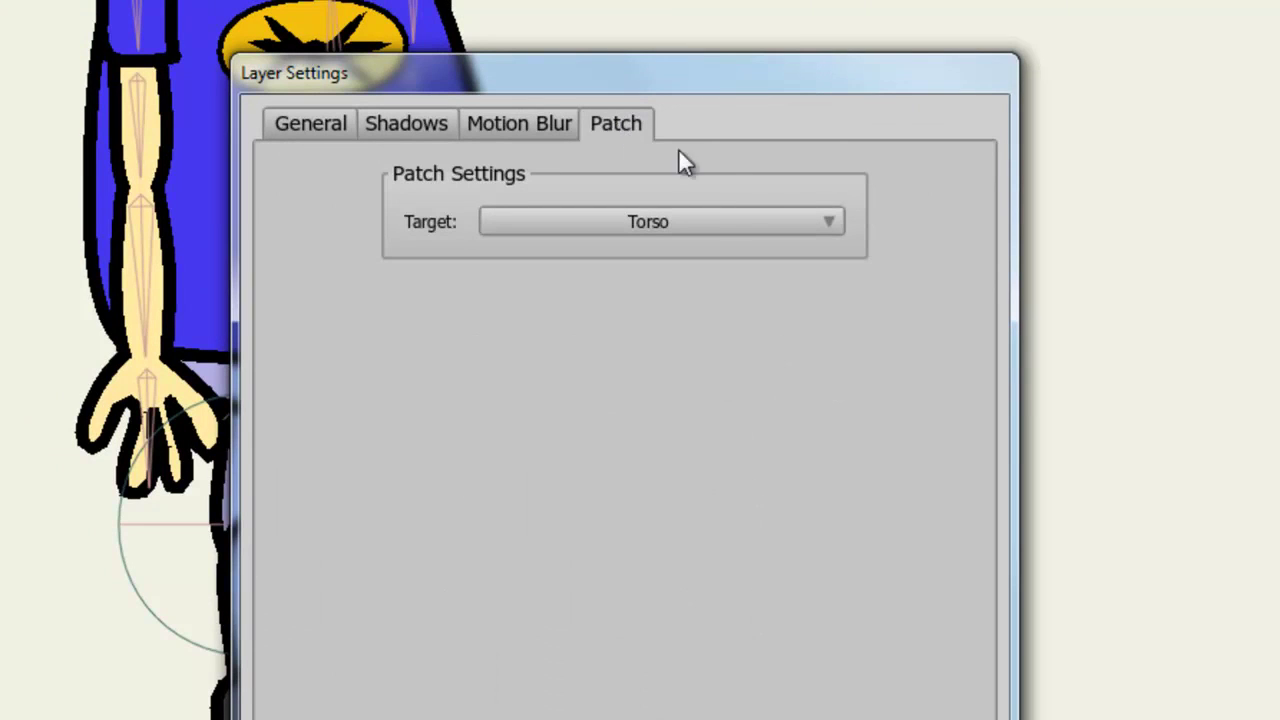
click(811, 221)
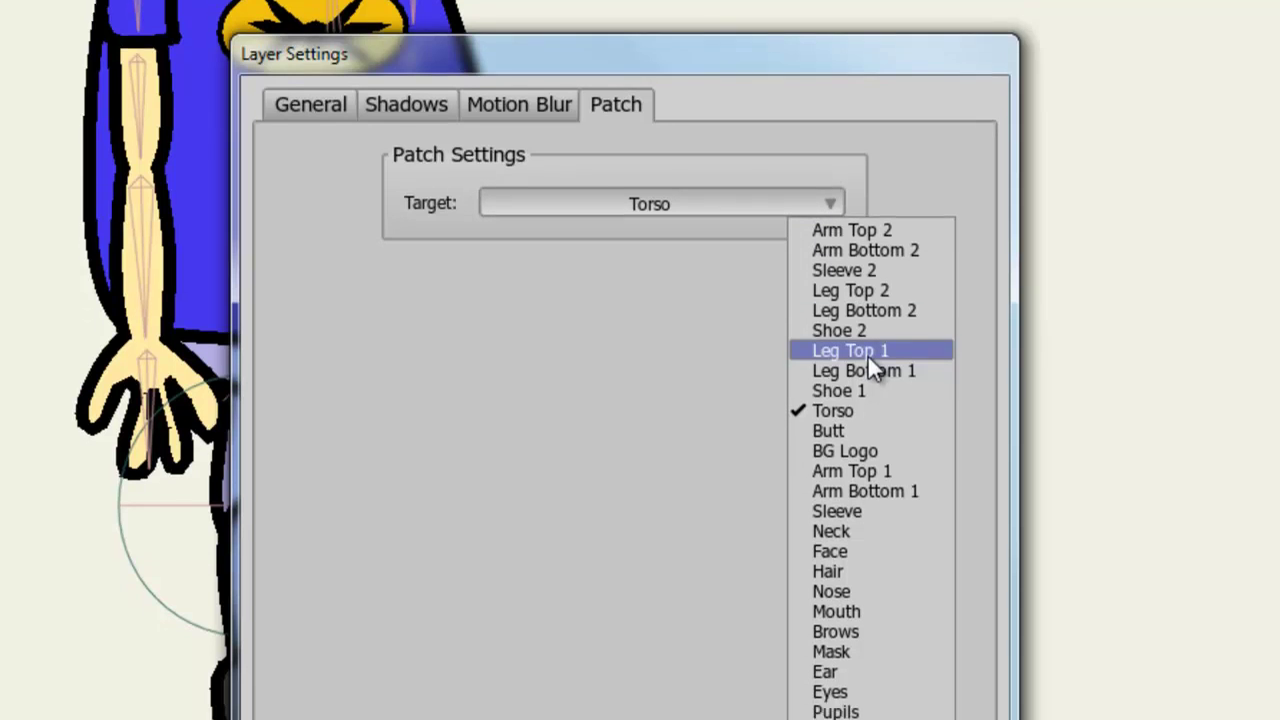
click(867, 371)
click(845, 641)
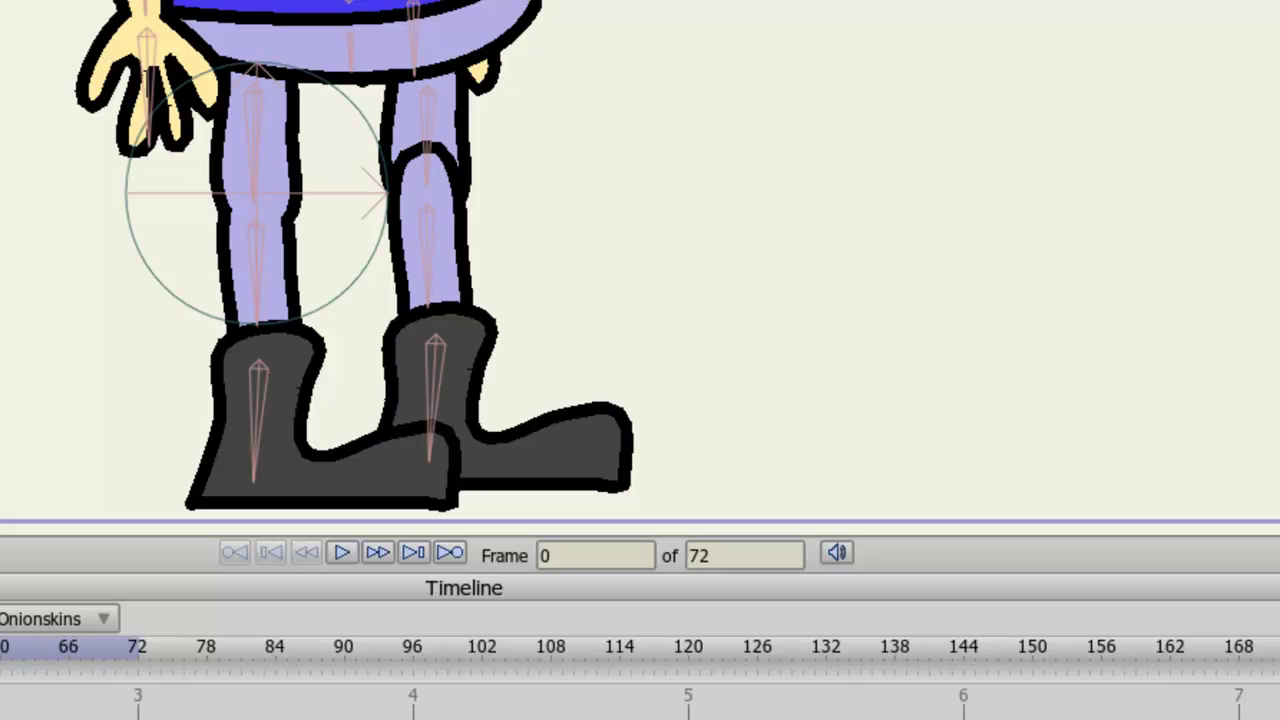
Deselect all bones so the patched legs show with nothing selected.
key(ctrl+shift+a)
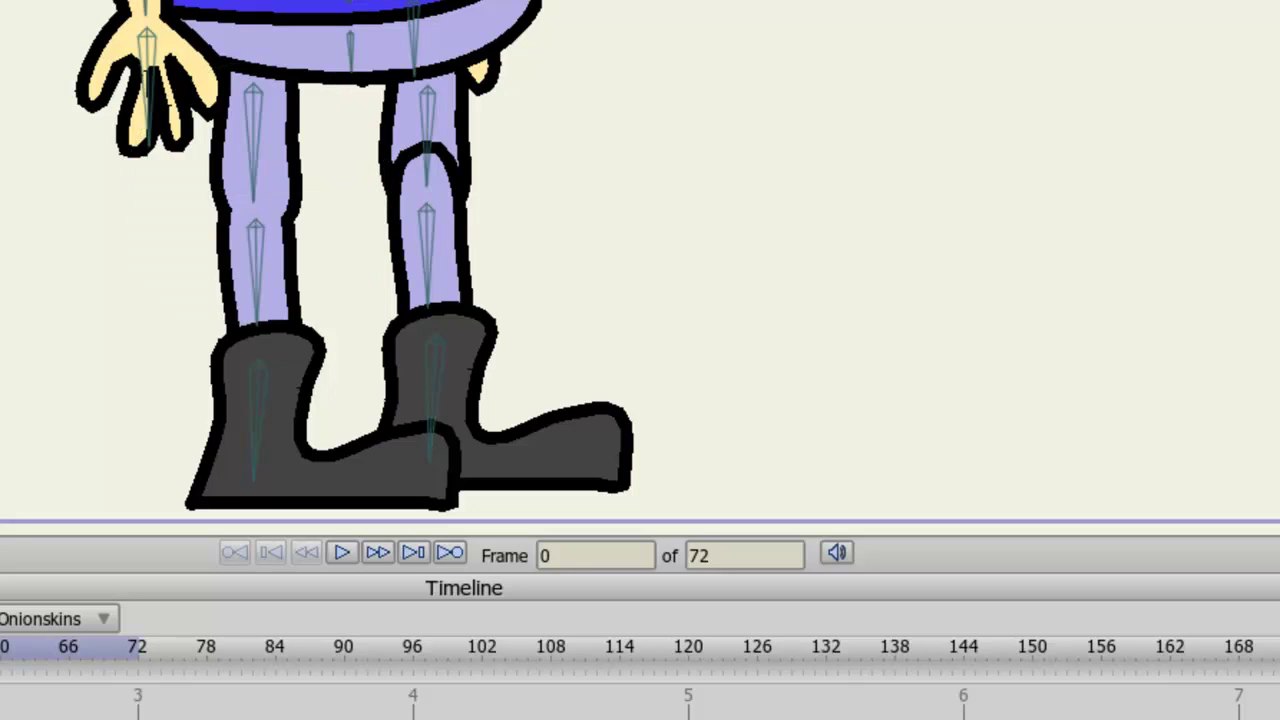